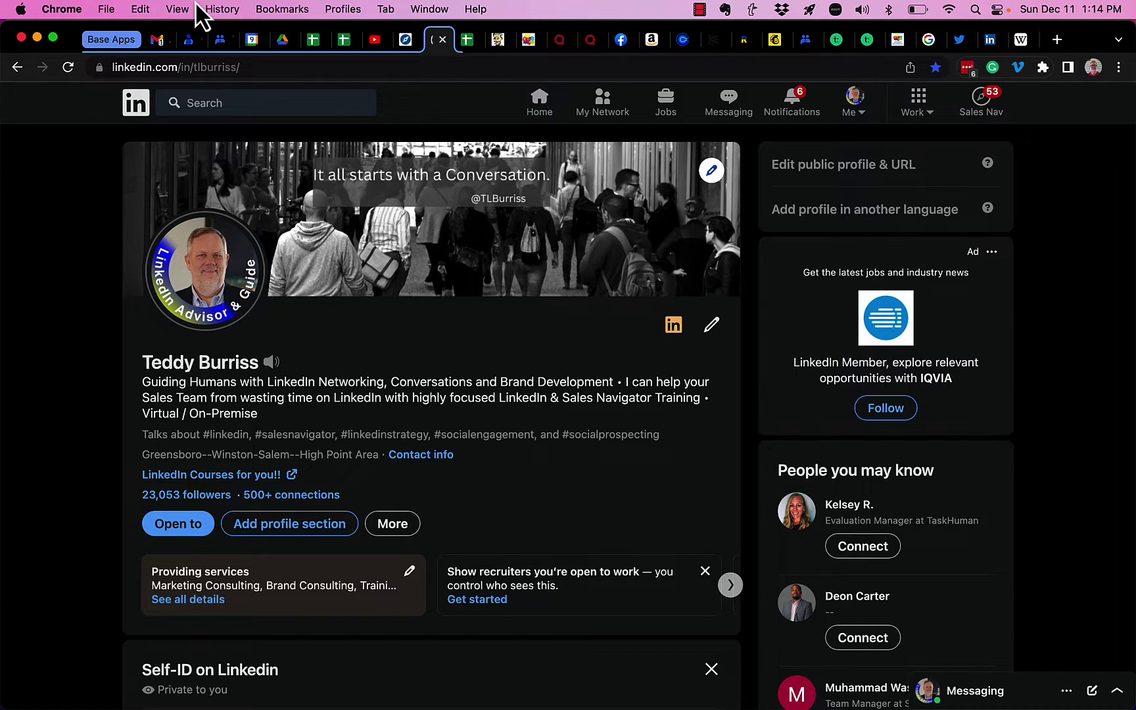
# - Search 'sas' in Sales Navigator's Current Company lead filter, then return to the LinkedIn tab
pyautogui.click(404, 42)
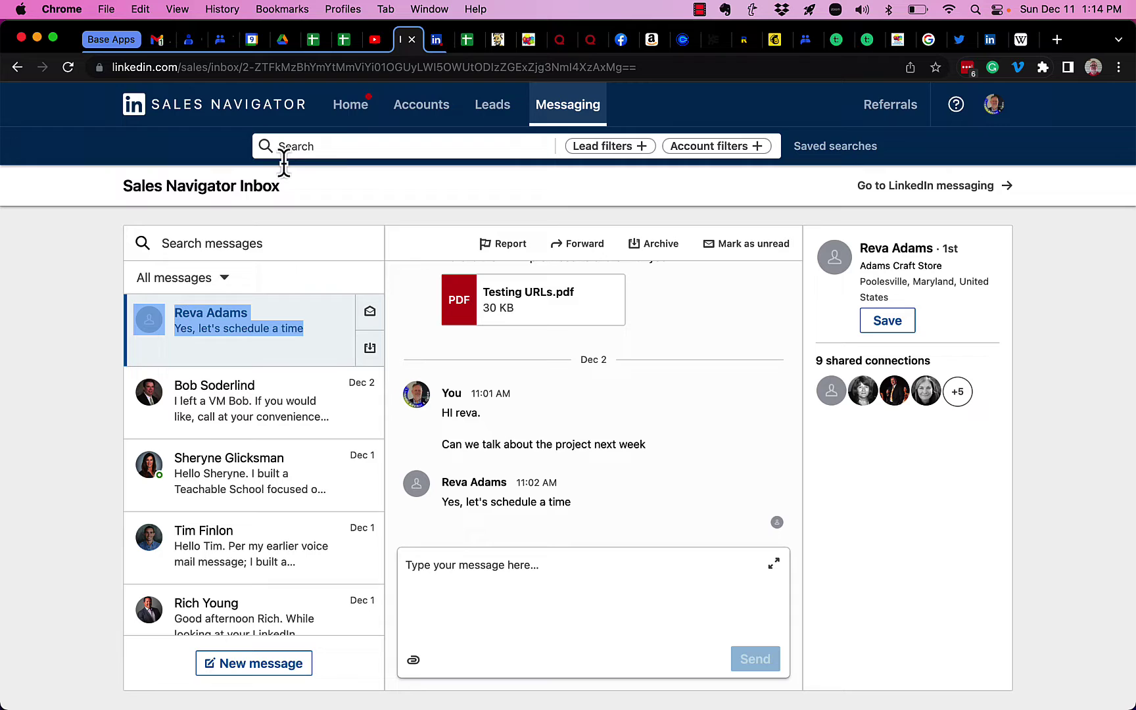
pyautogui.click(634, 148)
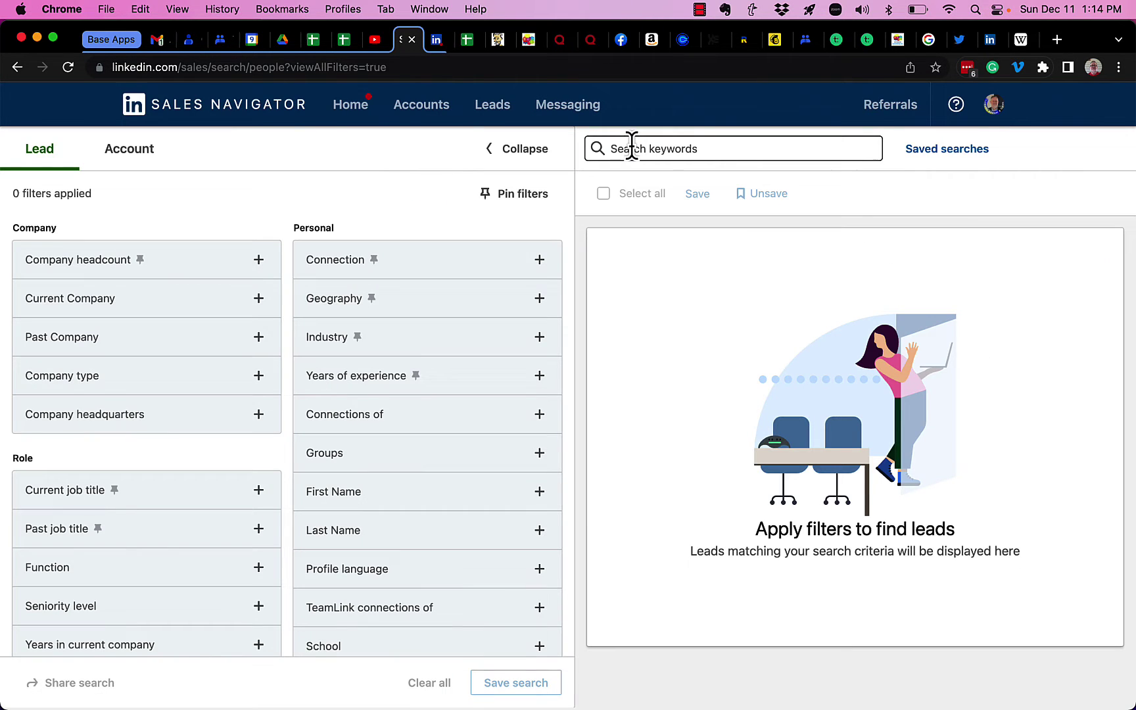
pyautogui.click(158, 314)
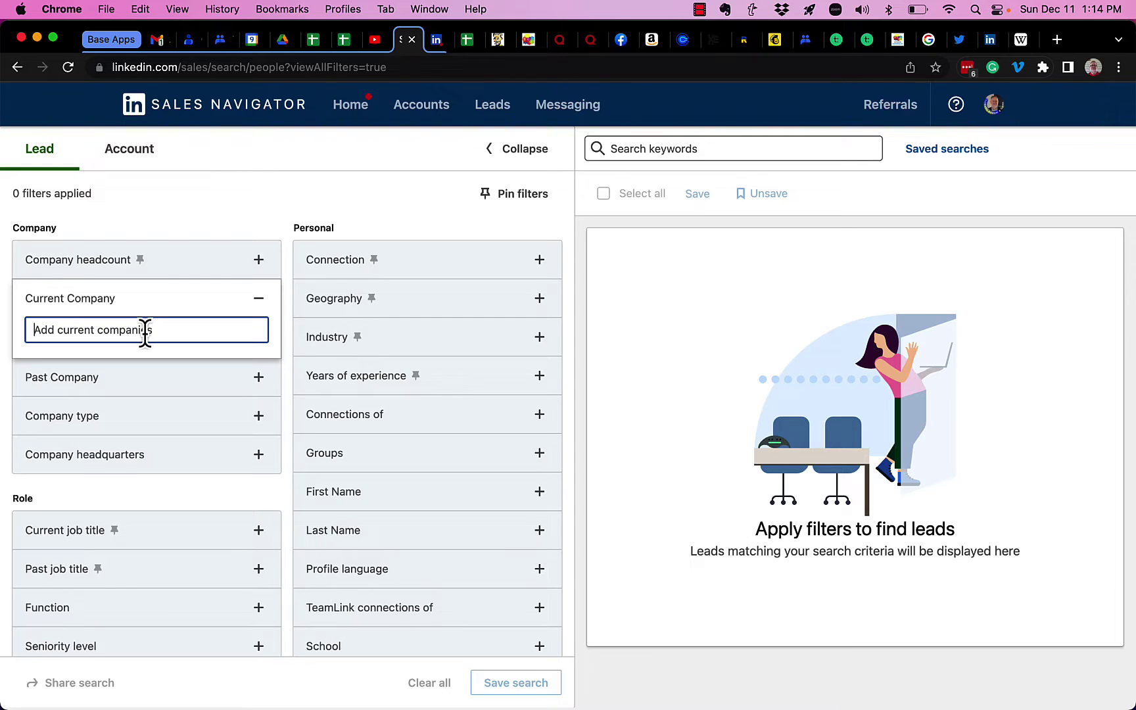
pyautogui.write('sas')
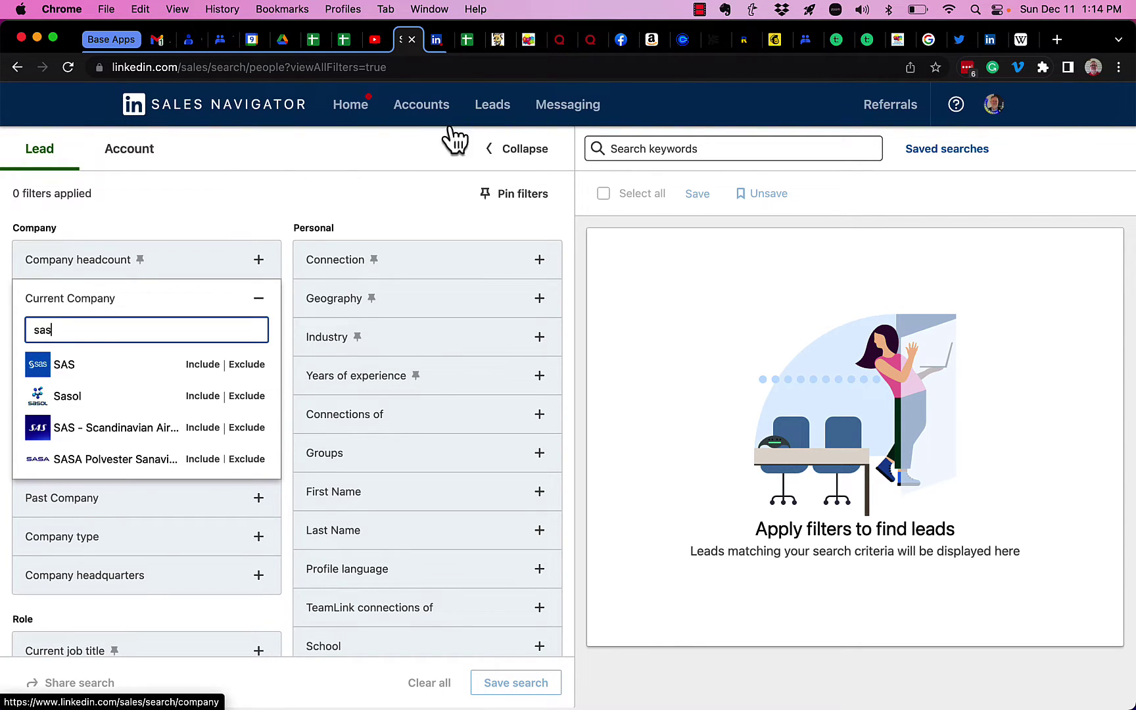
pyautogui.click(437, 41)
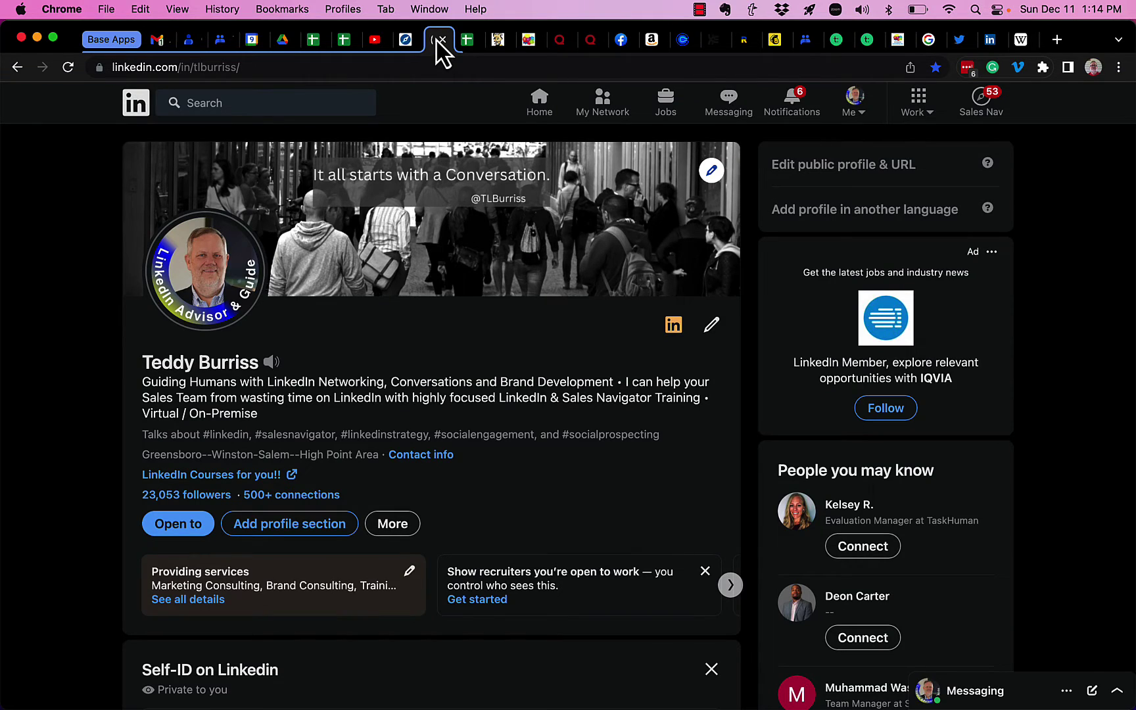
# - Rerun the recent 'Software Development' people search from the LinkedIn search box
pyautogui.click(245, 103)
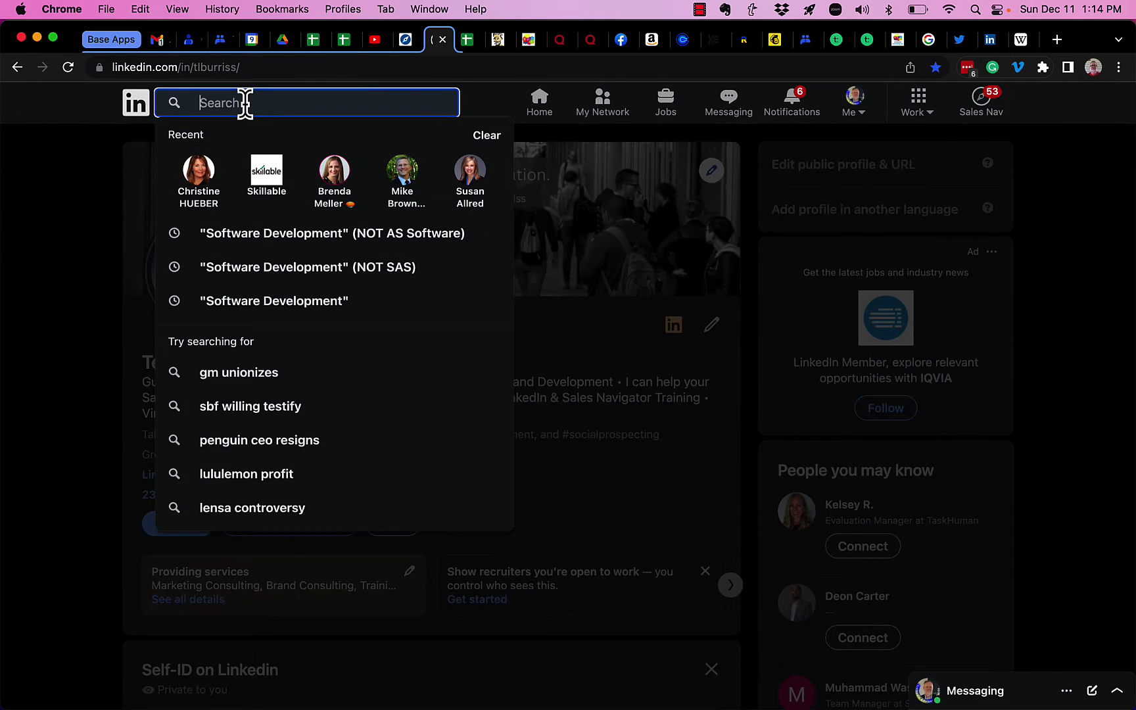
pyautogui.click(274, 306)
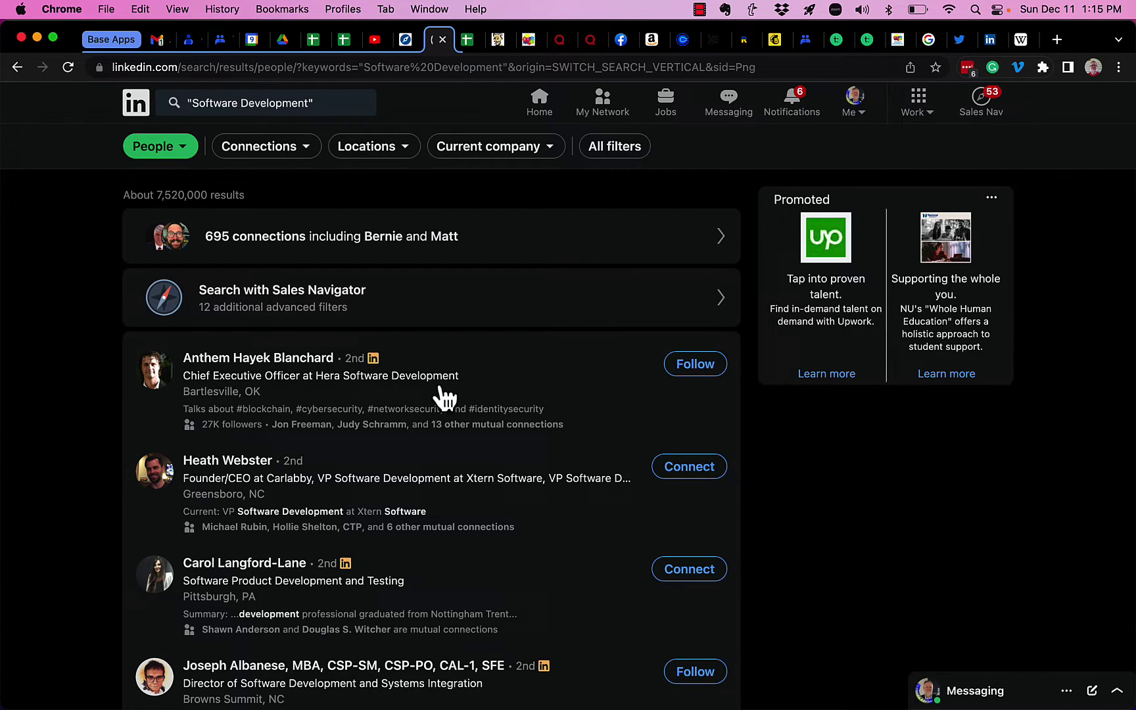
# - Append (NOT "Hera Software Development") to the query, correcting the quote placement
pyautogui.click(335, 105)
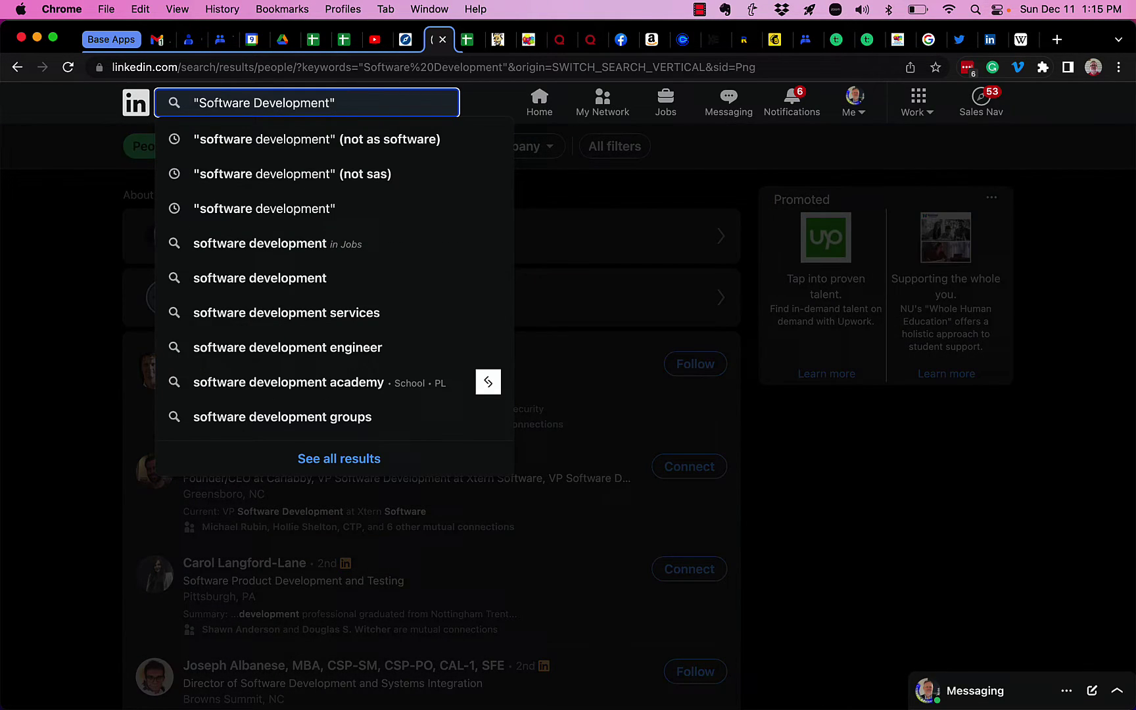
pyautogui.write('(')
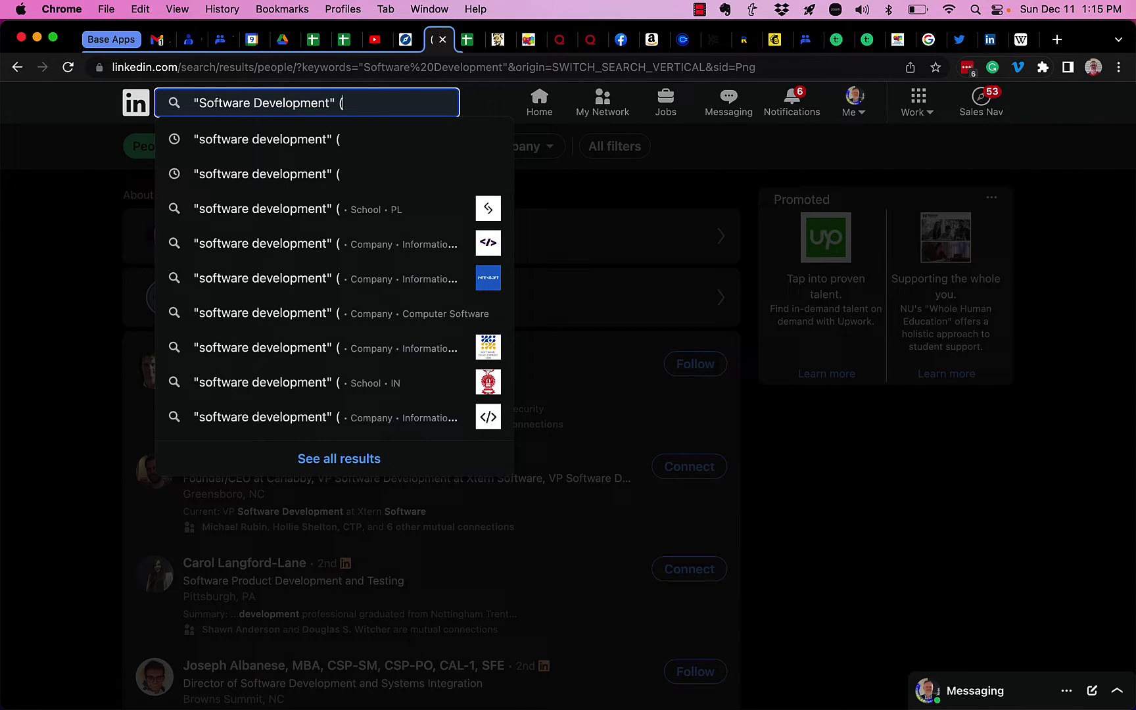
pyautogui.write('NOT')
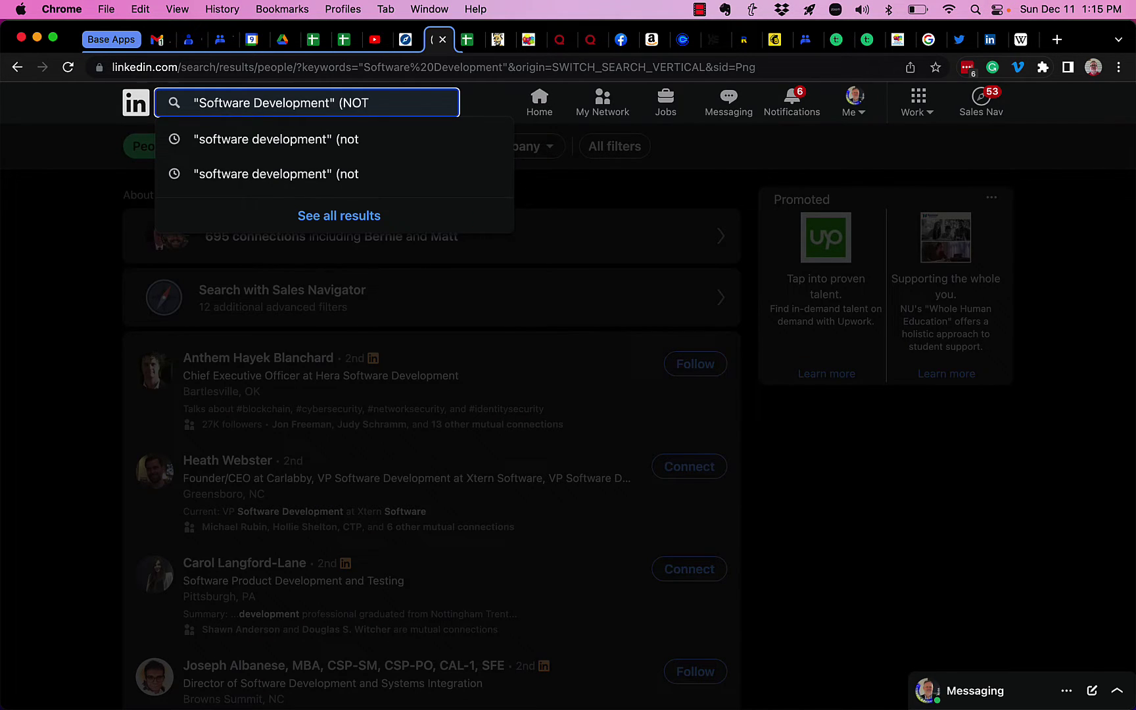
pyautogui.write(' Hera S')
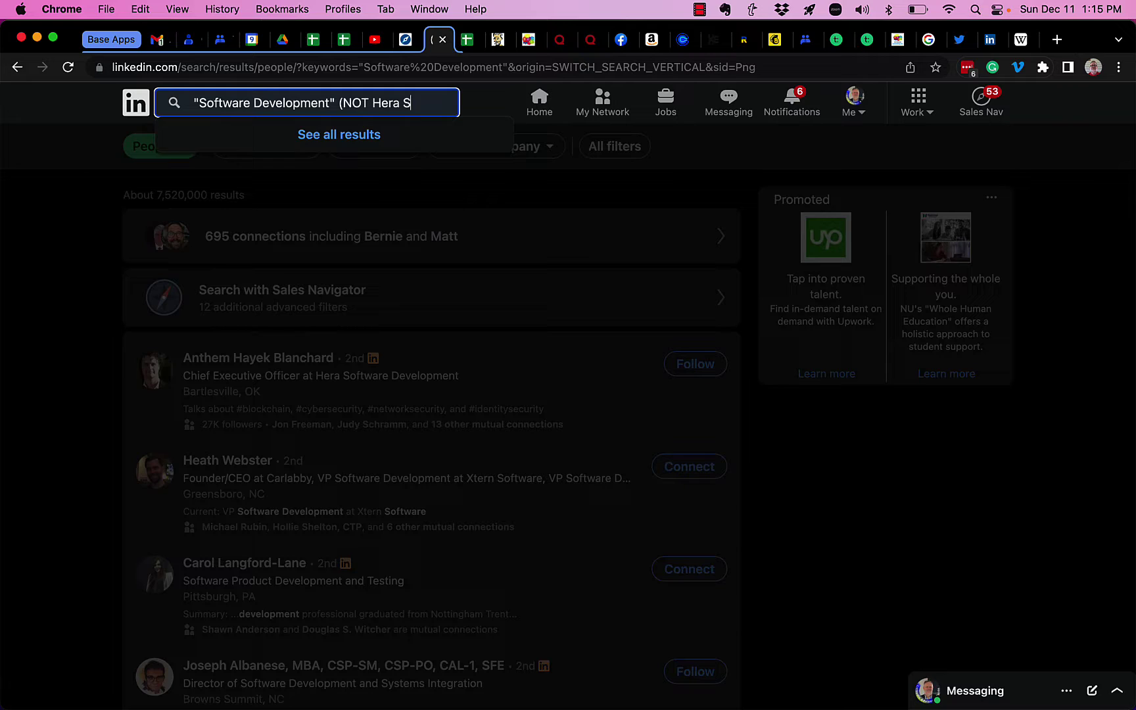
pyautogui.write('oftware Dev')
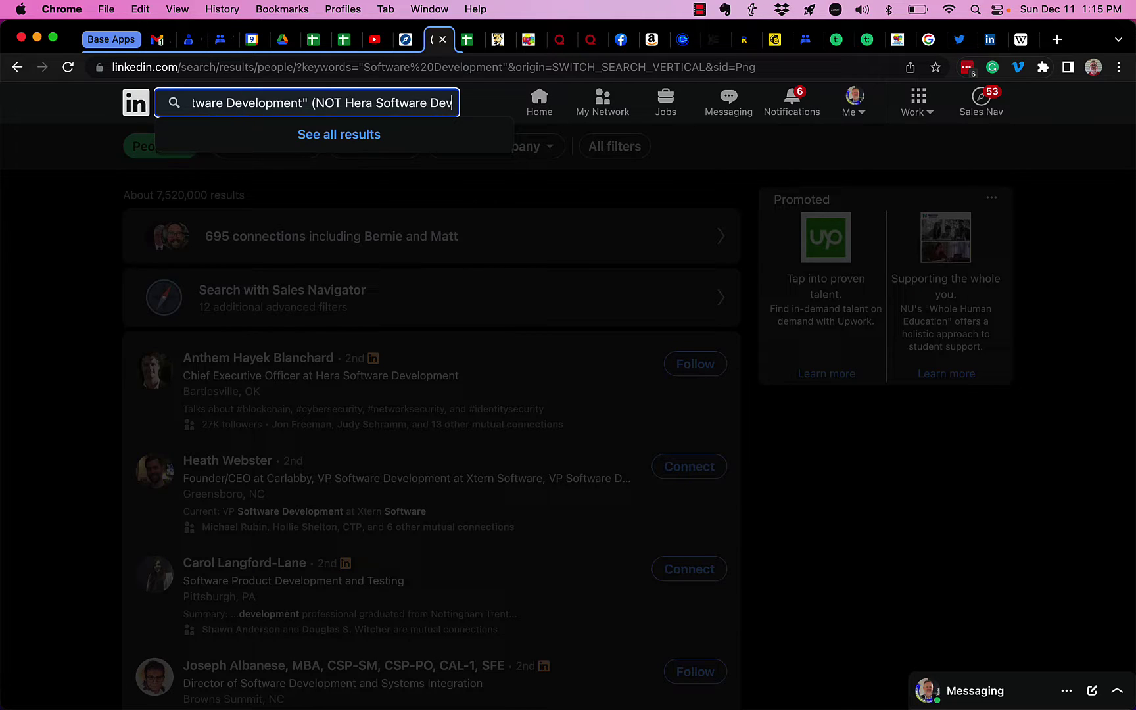
pyautogui.write('elopment')
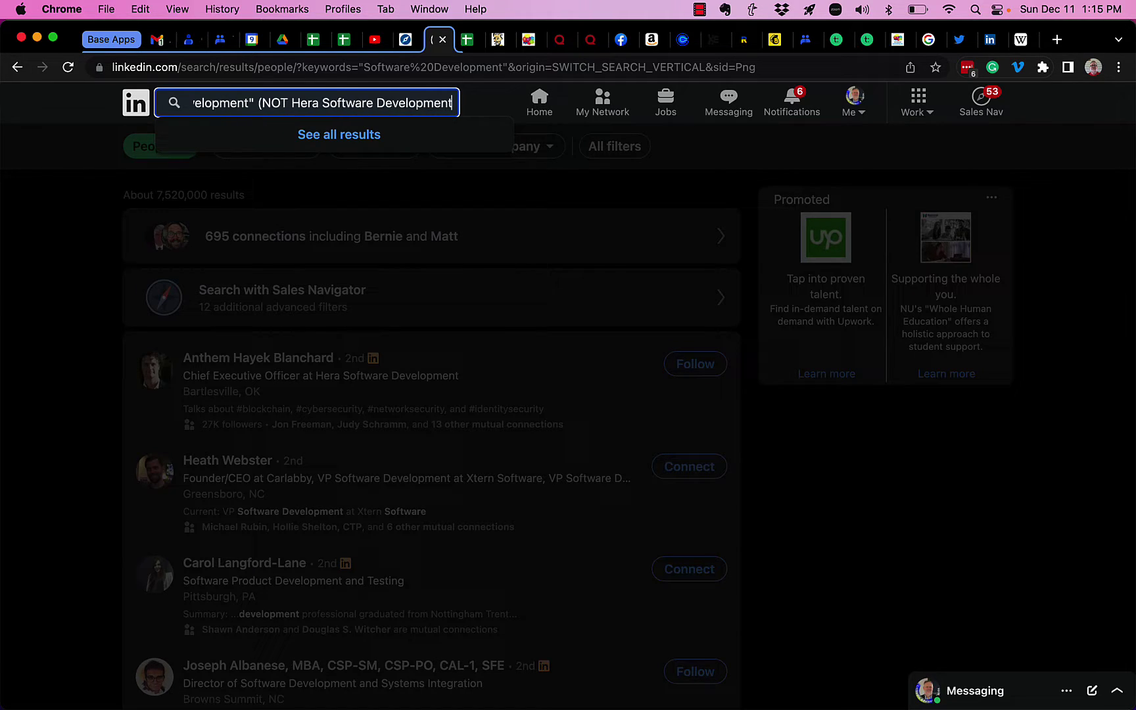
pyautogui.write('"')
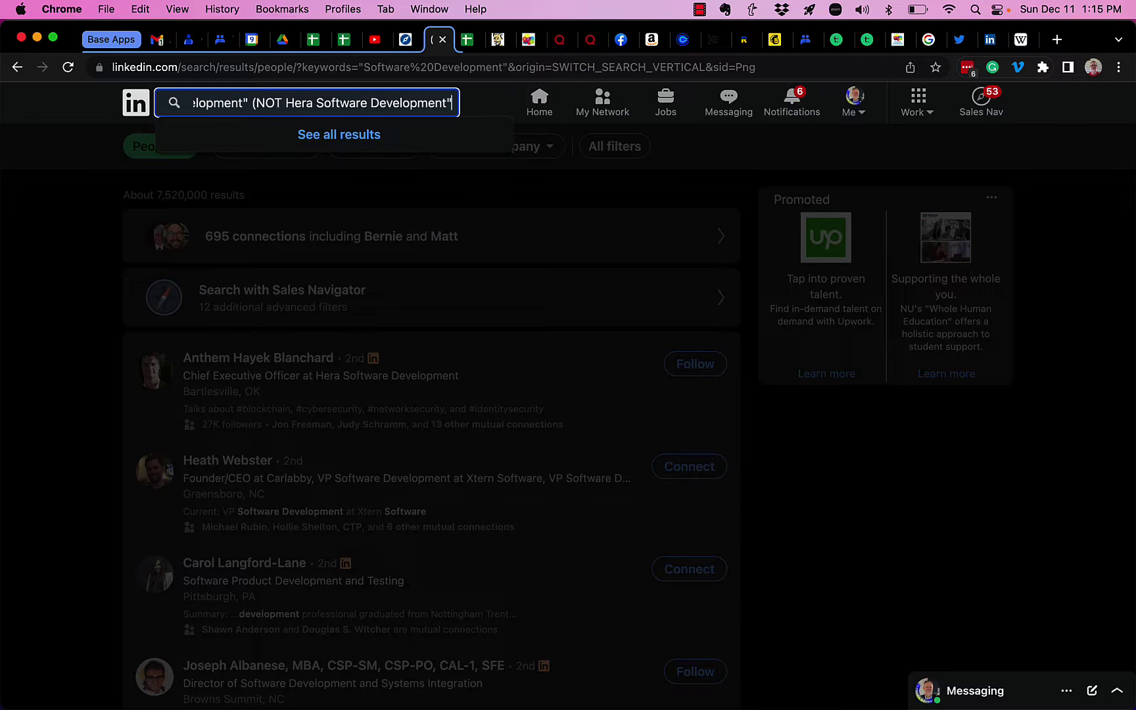
pyautogui.write(')')
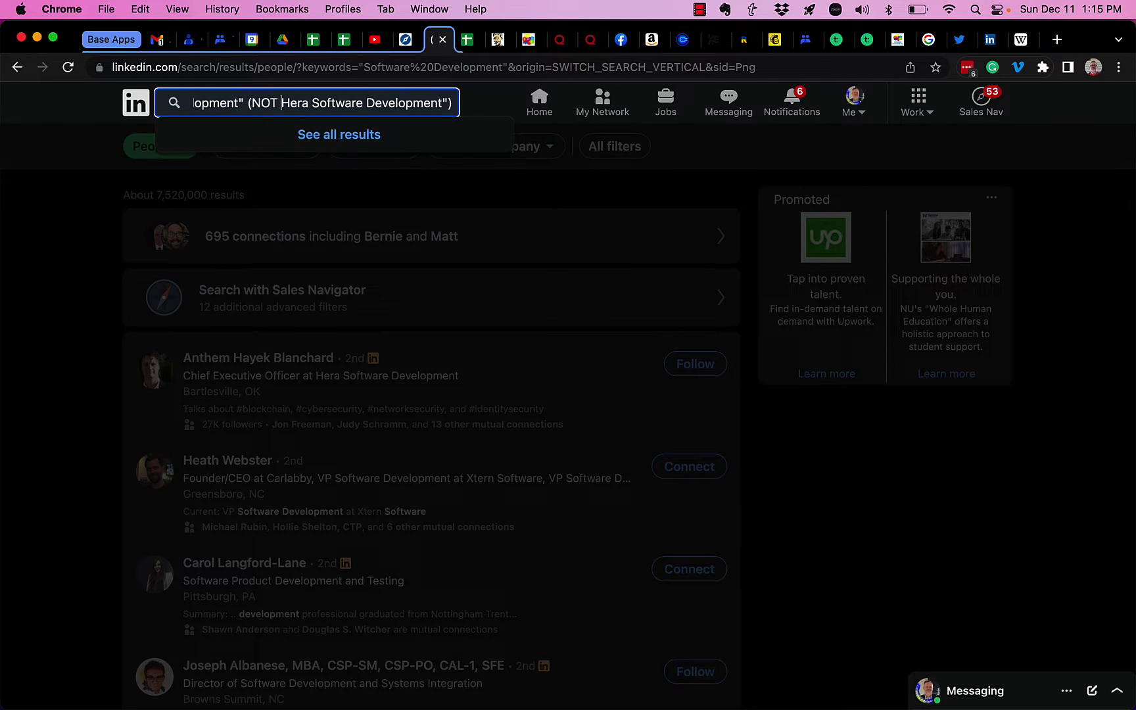
pyautogui.write('"')
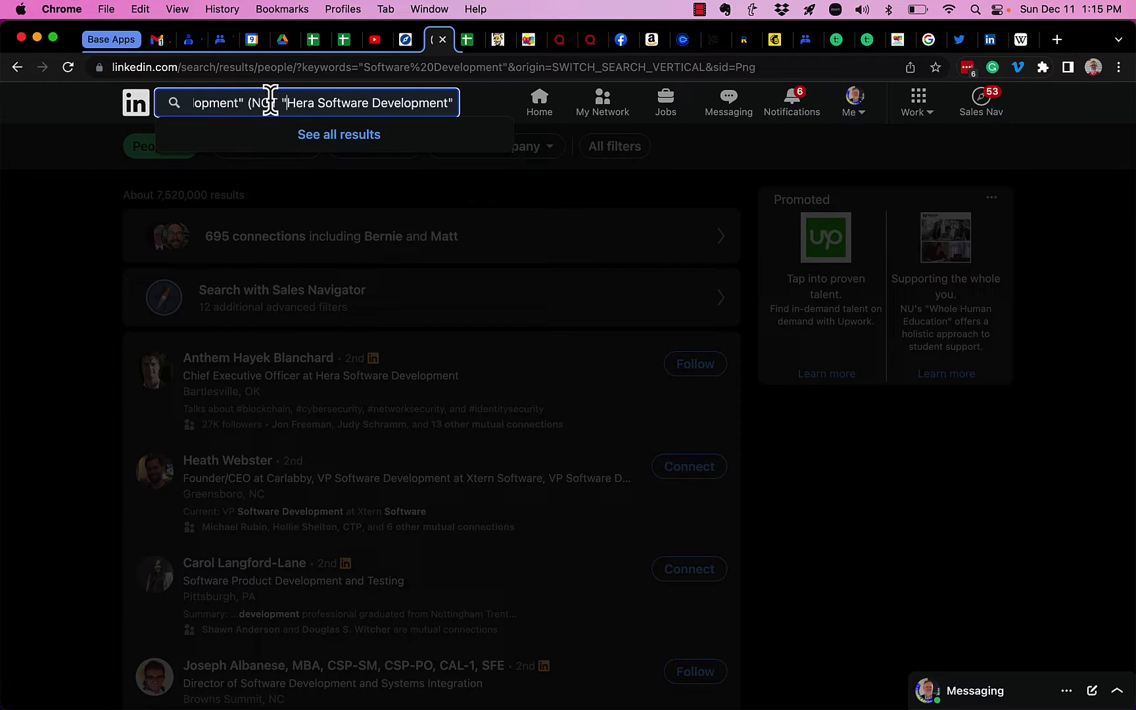
pyautogui.press('Left')
pyautogui.press('super+Left')
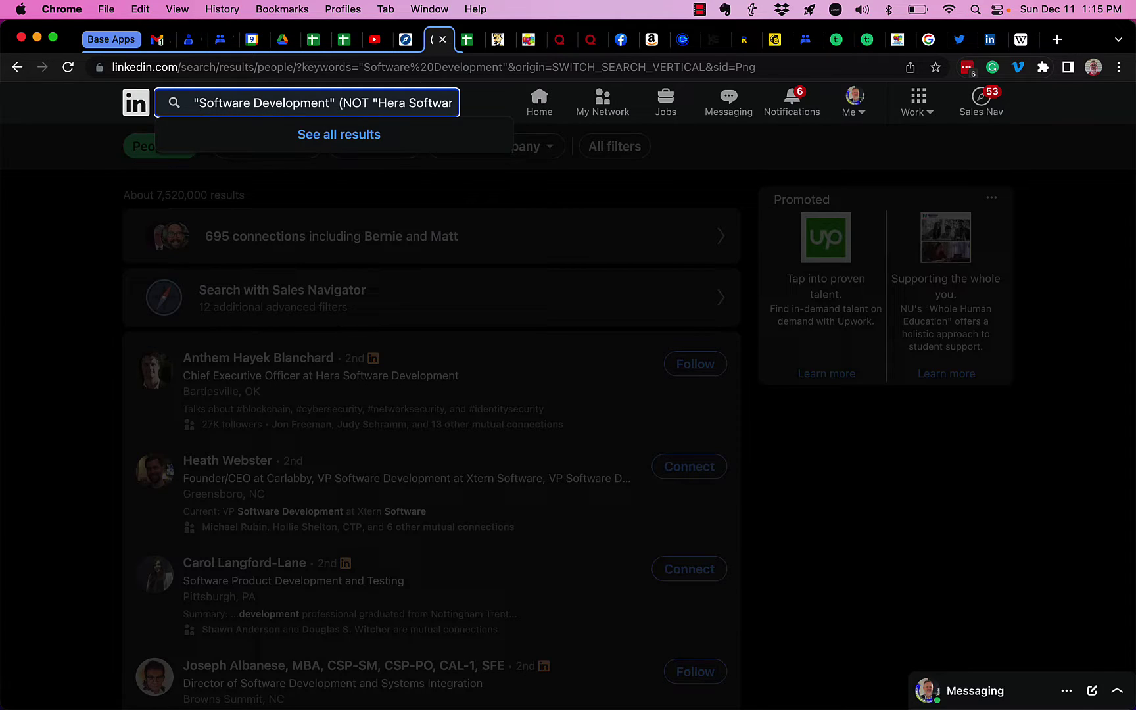
pyautogui.press('Right')
pyautogui.hotkey('alt', 'Right')
pyautogui.hotkey('alt', 'Right')
pyautogui.press('super+Right')
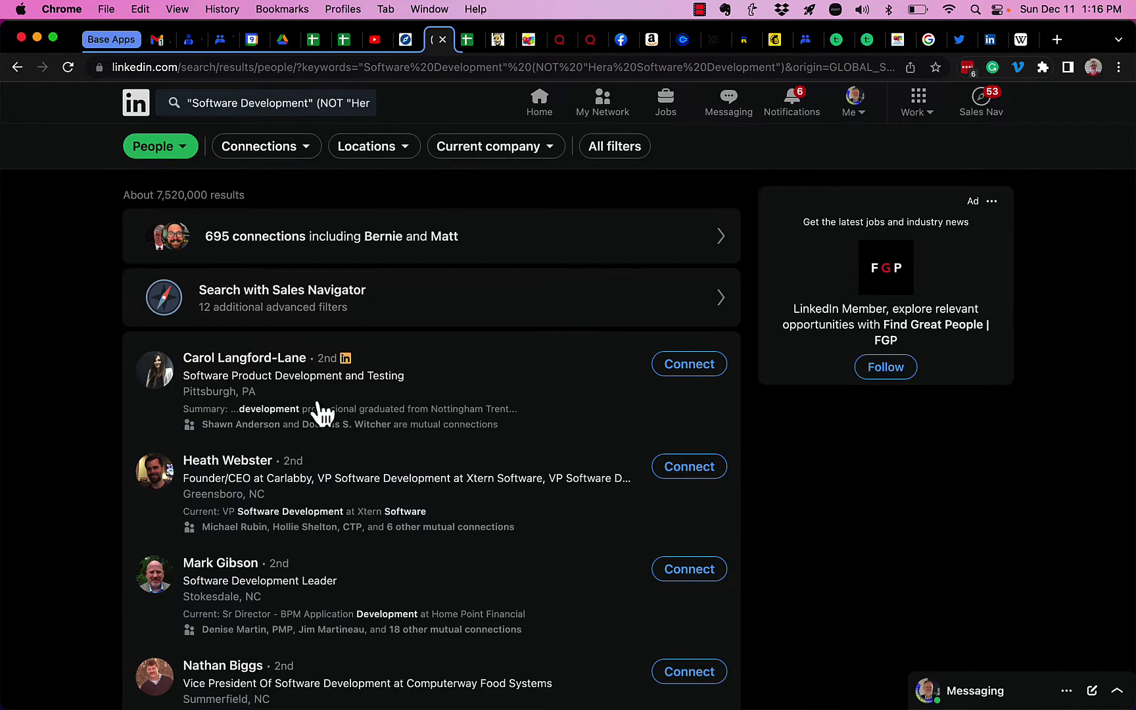
# - Replace Hera Software Development with Carlabby inside the NOT clause's quotes and rerun the search
pyautogui.click(307, 102)
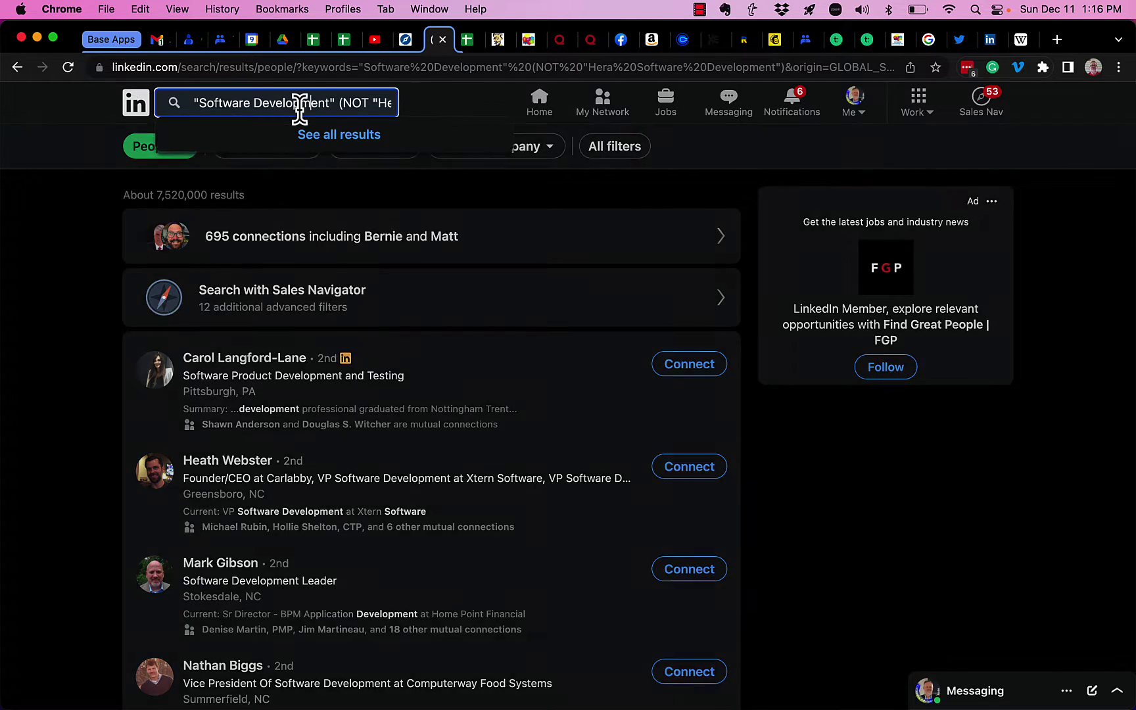
pyautogui.doubleClick(353, 103)
pyautogui.press('Right')
pyautogui.press('Right')
pyautogui.press('Right')
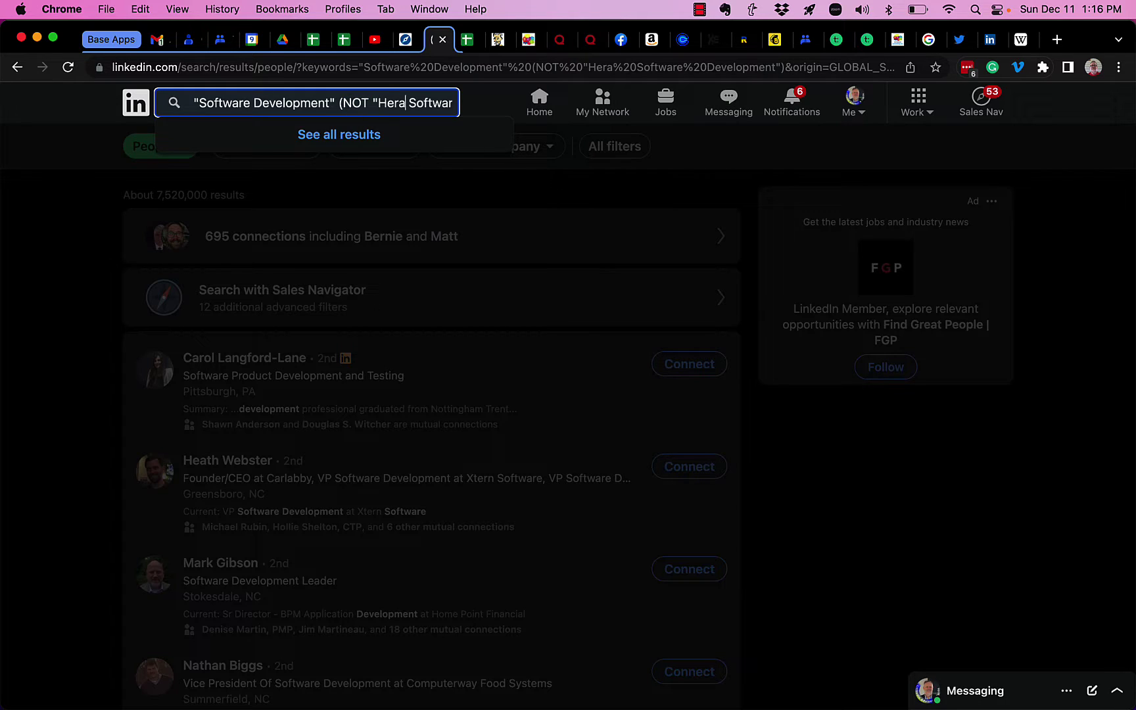
pyautogui.press('Right')
pyautogui.press('Right')
pyautogui.press('Right')
pyautogui.press('Right')
pyautogui.press('Right')
pyautogui.press('Right')
pyautogui.press('Right')
pyautogui.press('Right')
pyautogui.press('Right')
pyautogui.click(207, 175)
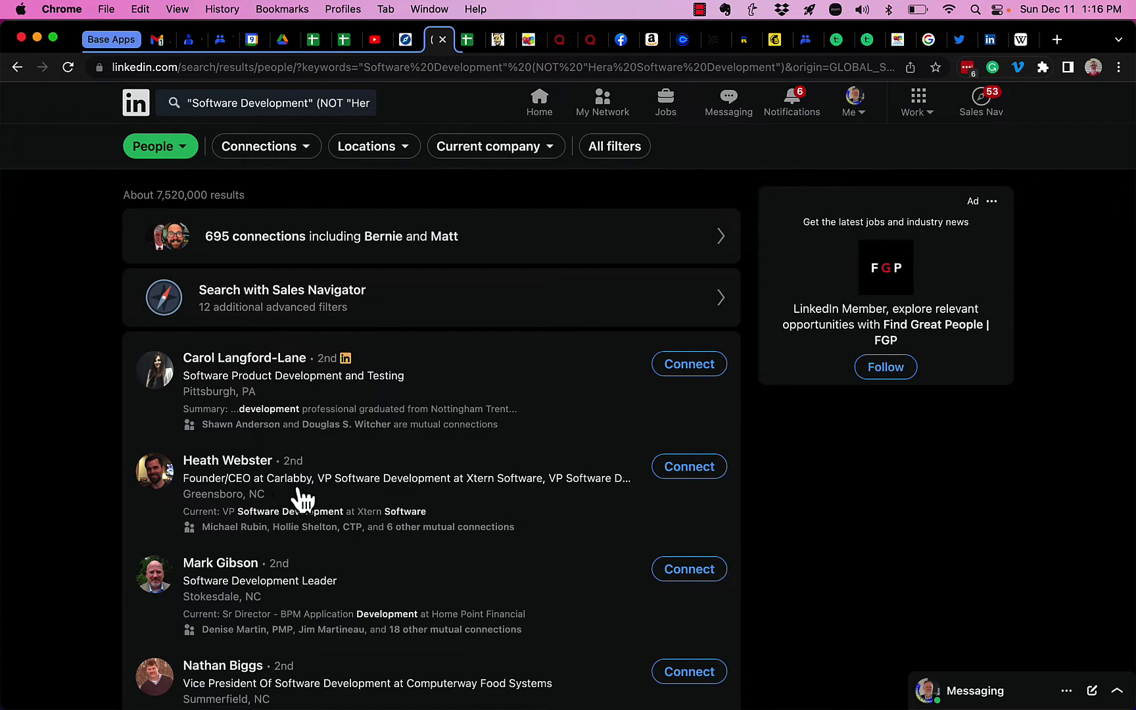
pyautogui.click(327, 105)
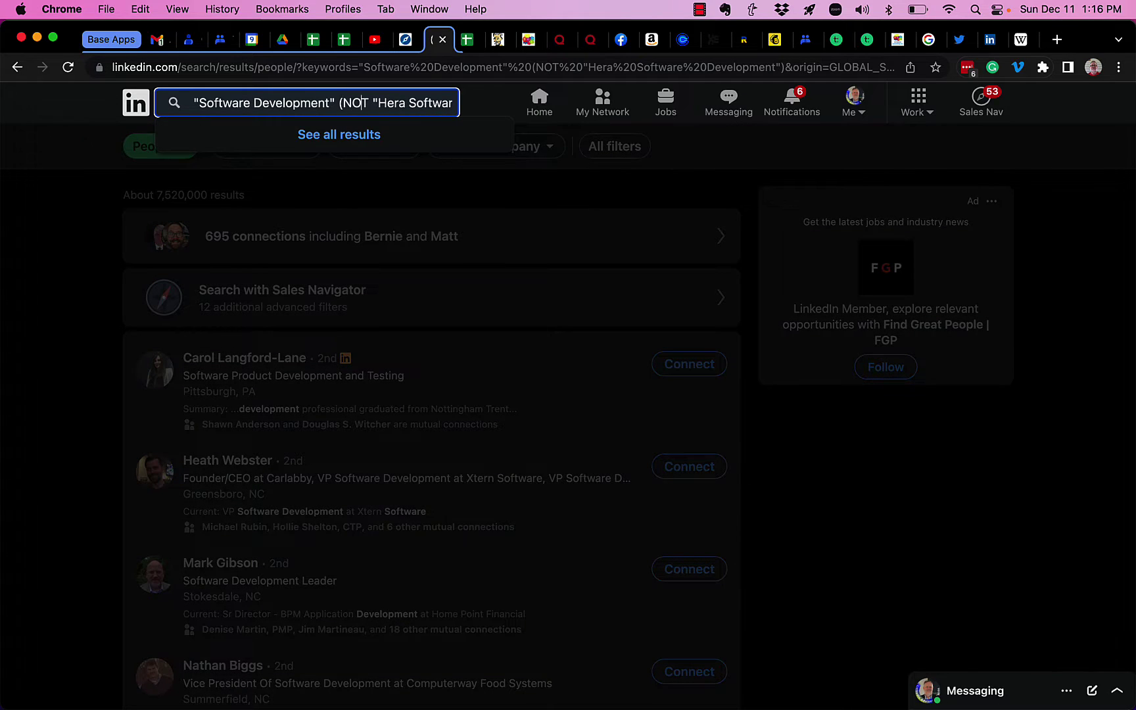
pyautogui.hotkey('alt', 'Right')
pyautogui.press('Right')
pyautogui.press('Right')
pyautogui.hotkey('alt', 'shift', 'Right')
pyautogui.hotkey('alt', 'shift', 'Right')
pyautogui.hotkey('alt', 'shift', 'Right')
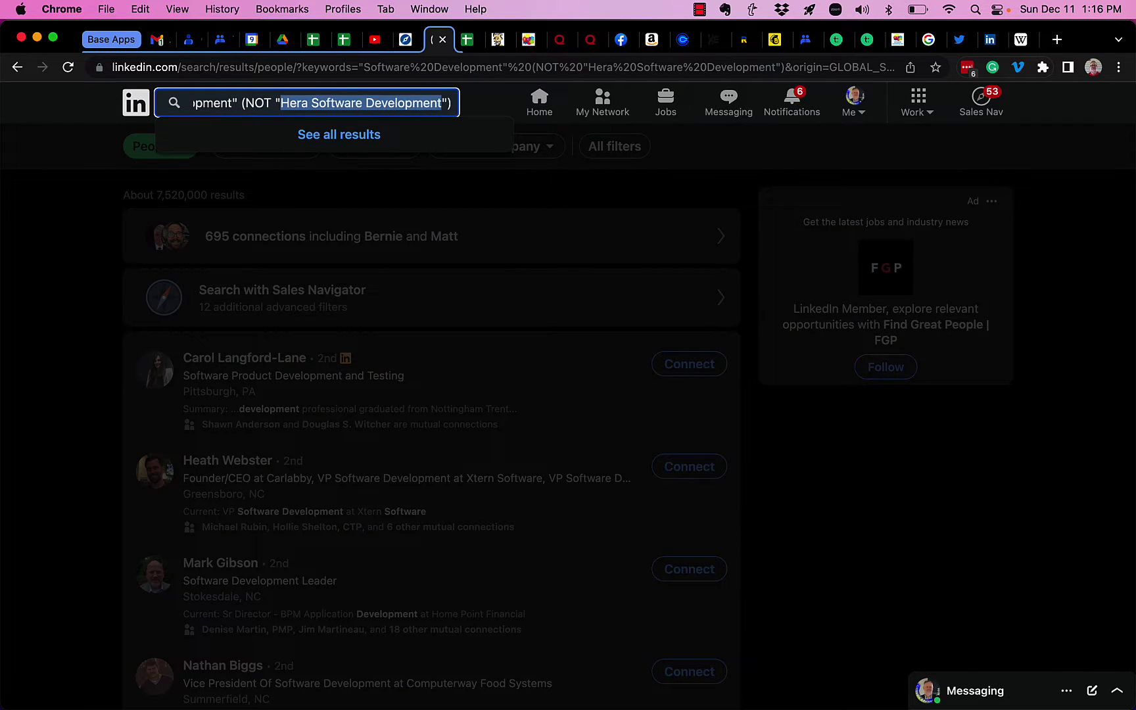
pyautogui.write('Carlabby')
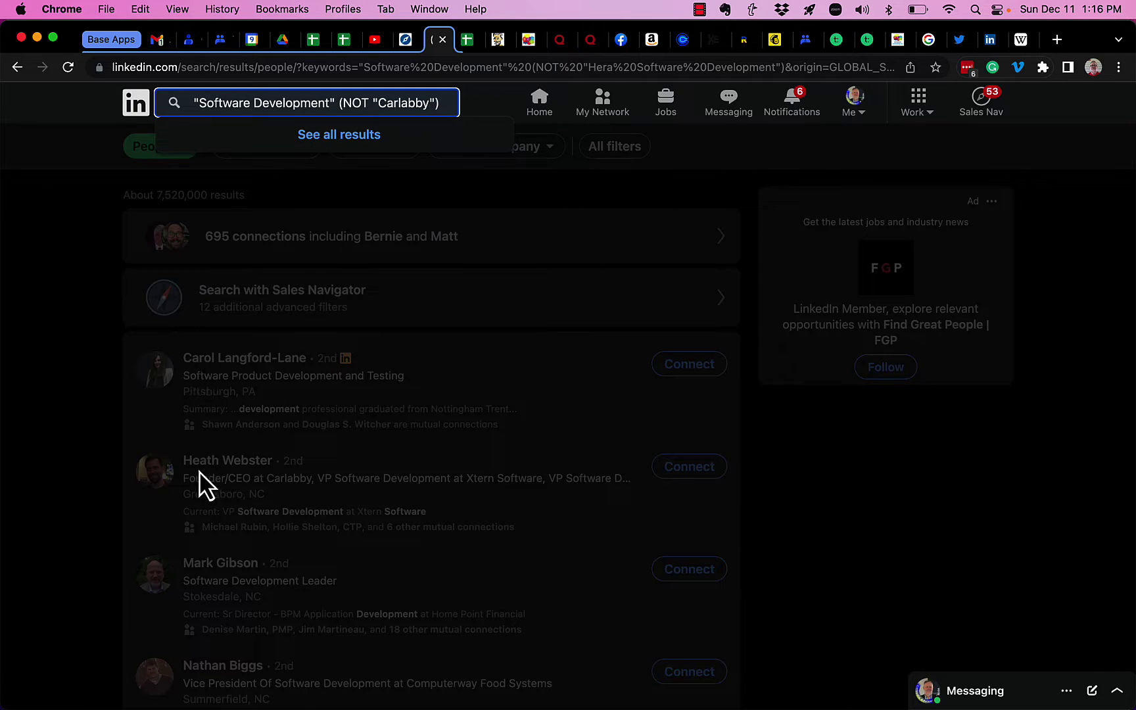
pyautogui.press('Right')
pyautogui.press('Right')
pyautogui.press('Return')
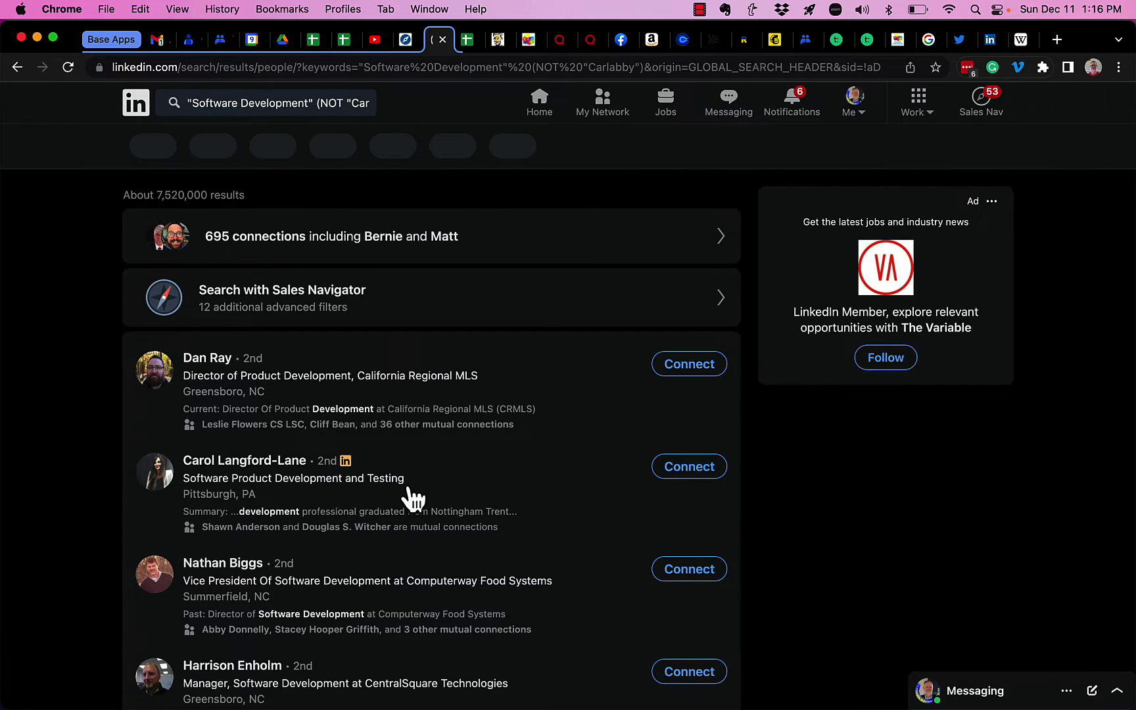
pyautogui.scroll(-3, 407, 490)
pyautogui.scroll(-5, 409, 487)
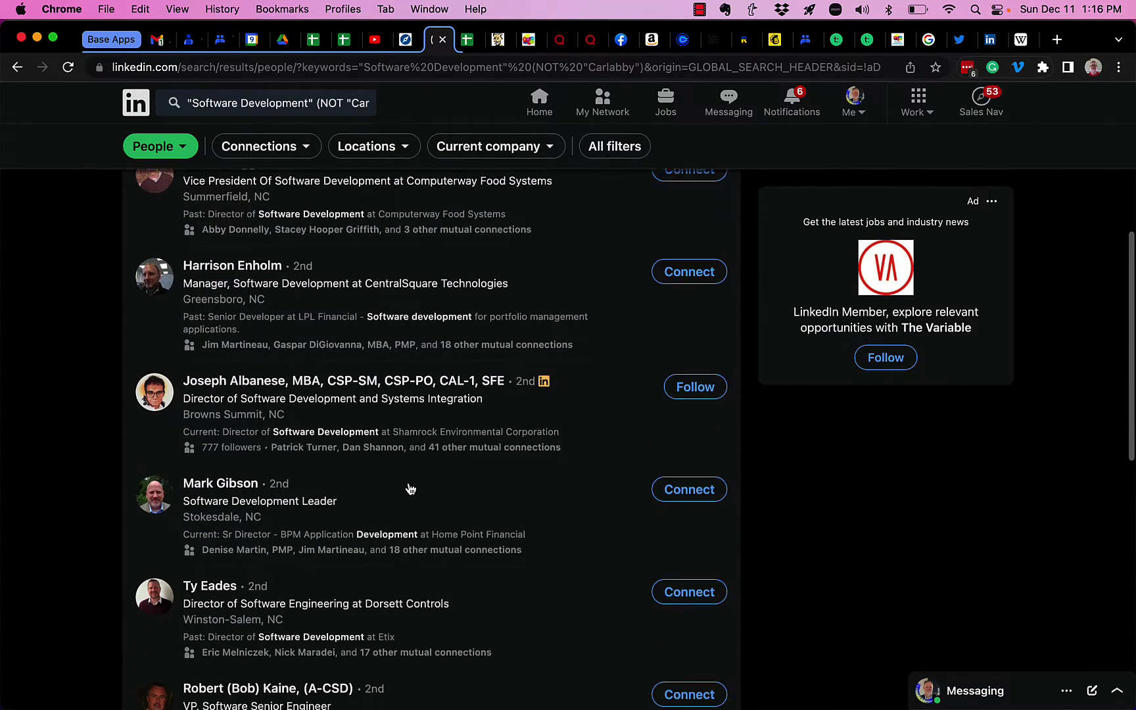
pyautogui.scroll(8, 388, 459)
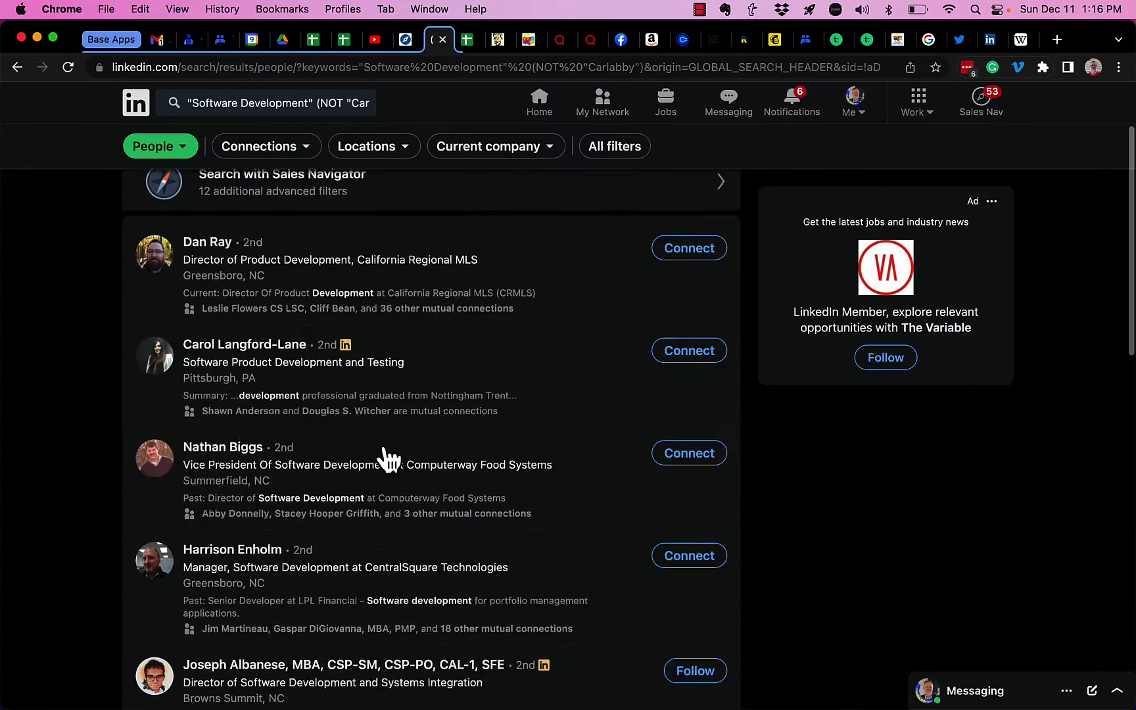
pyautogui.click(355, 106)
pyautogui.press('Right')
pyautogui.press('Right')
pyautogui.press('Right')
pyautogui.press('Right')
pyautogui.press('Right')
pyautogui.press('Right')
pyautogui.press('Right')
pyautogui.press('Right')
pyautogui.press('Right')
pyautogui.press('Right')
pyautogui.press('Right')
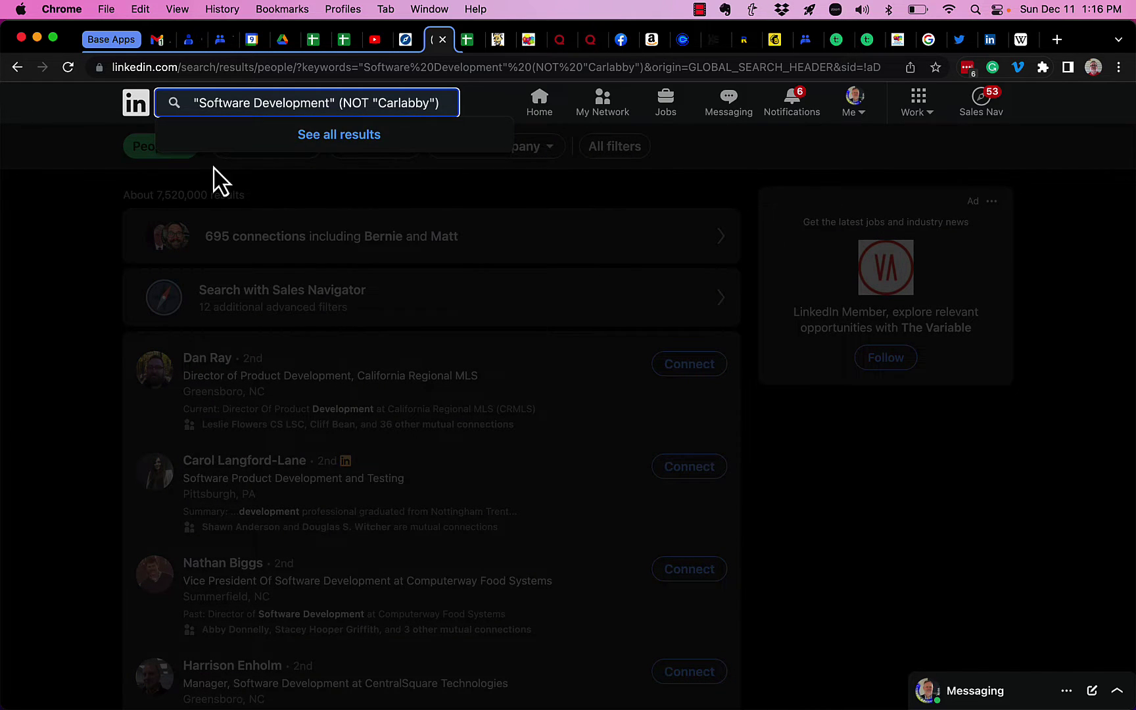
pyautogui.click(89, 216)
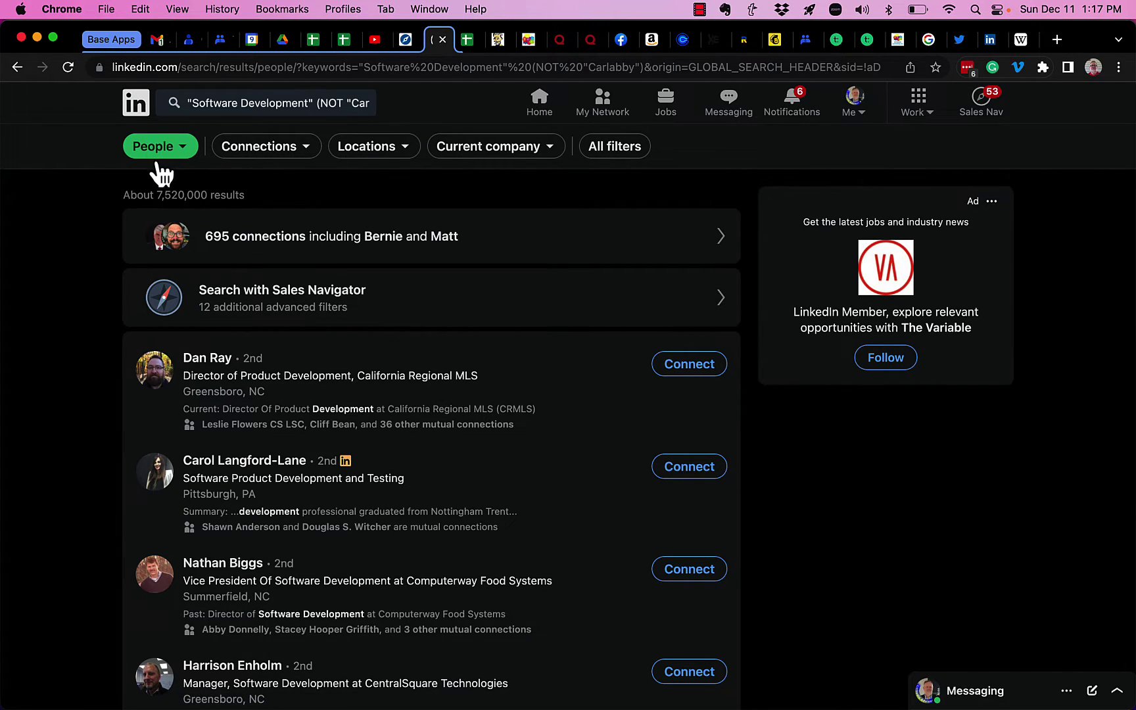
pyautogui.click(329, 103)
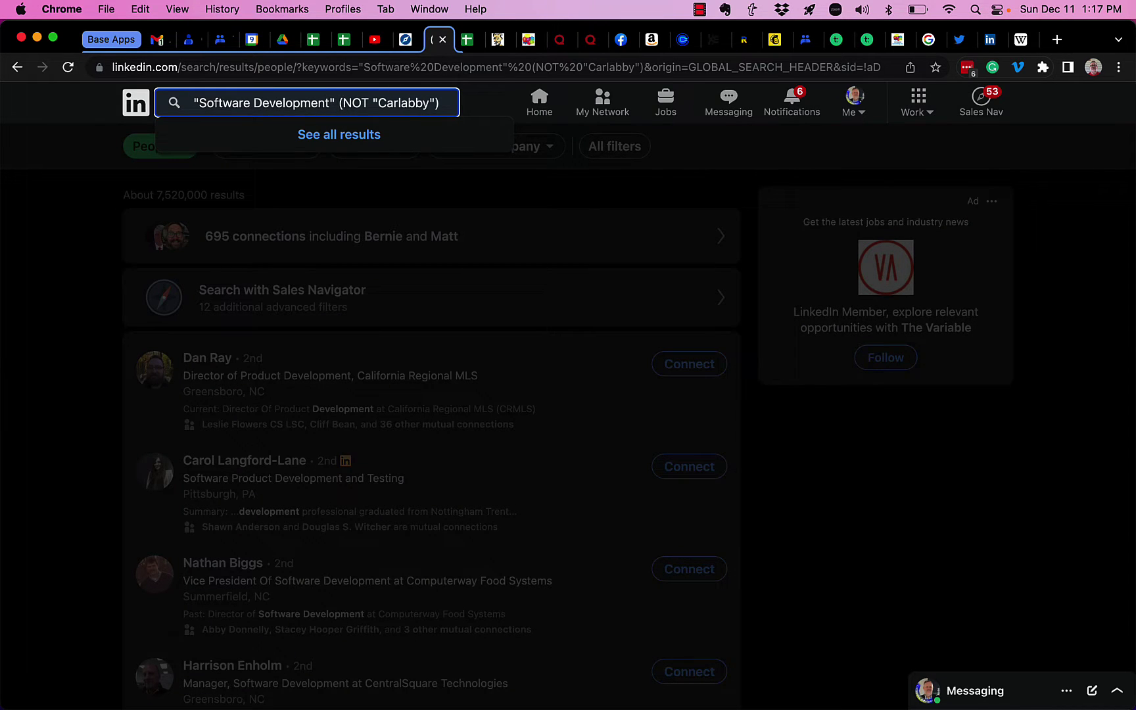
pyautogui.hotkey('alt', 'Right')
pyautogui.press('Right')
pyautogui.press('Right')
pyautogui.click(398, 217)
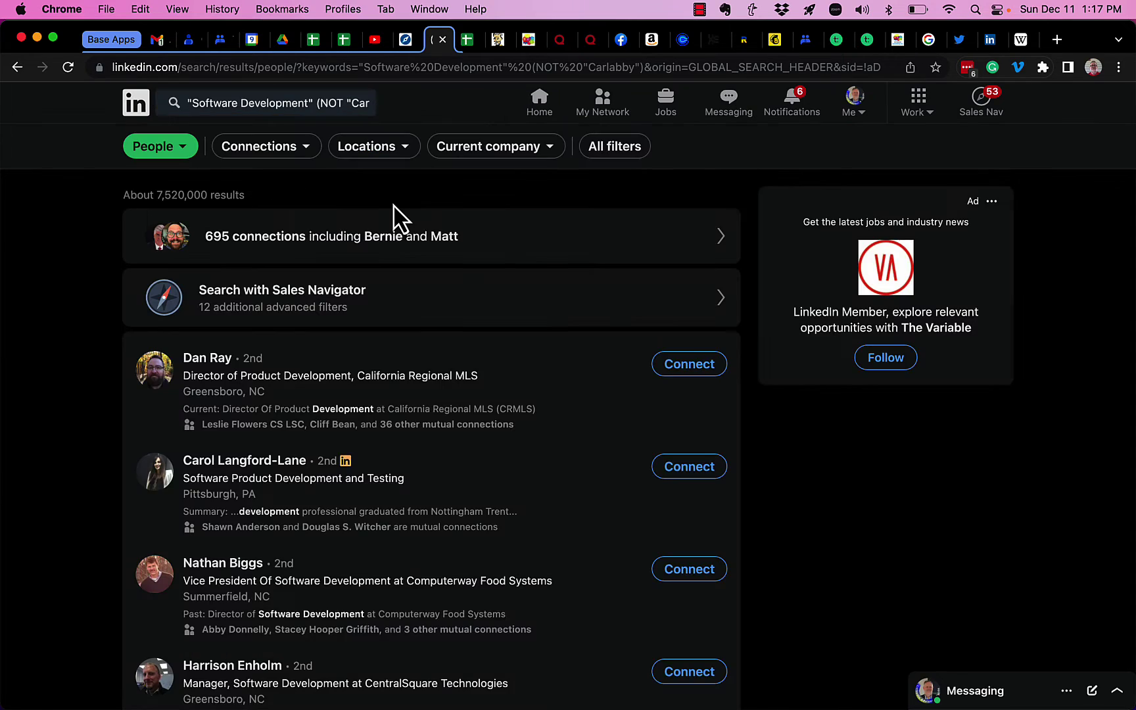